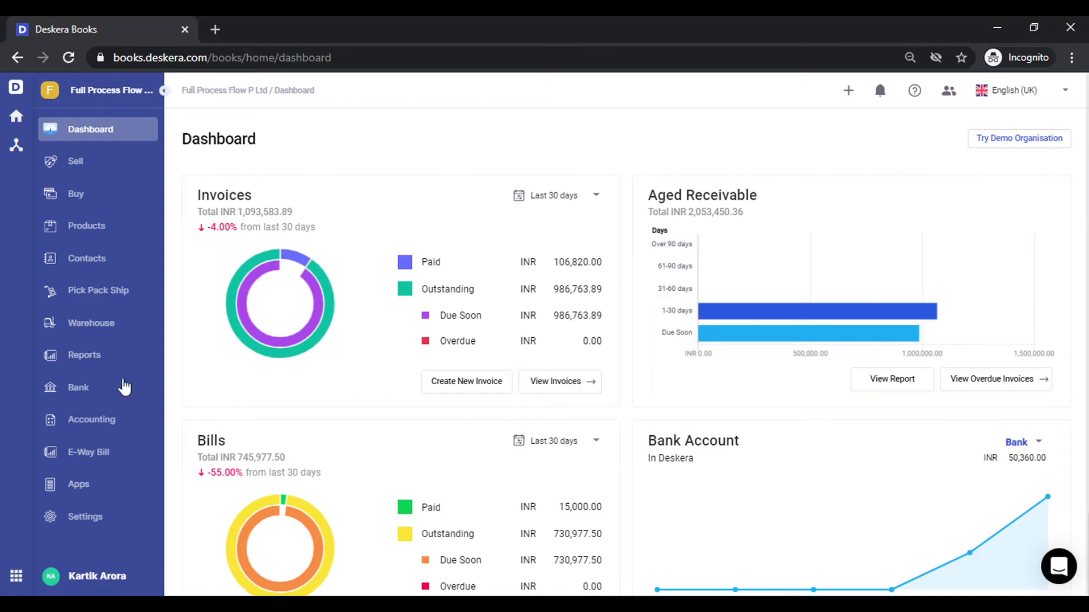
Step: Go to the Bank section from the left sidebar
{"action": "left_click", "coordinate": [94, 388]}
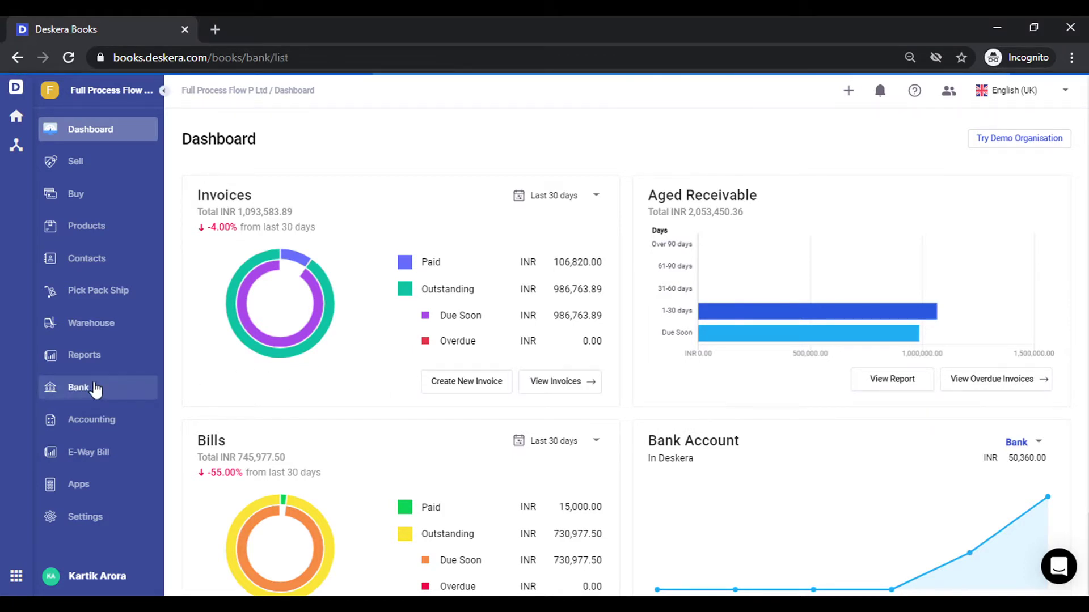
Step: Open the HDFC account's imported statement and collapse the sidebar to widen the list
{"action": "left_click", "coordinate": [375, 358]}
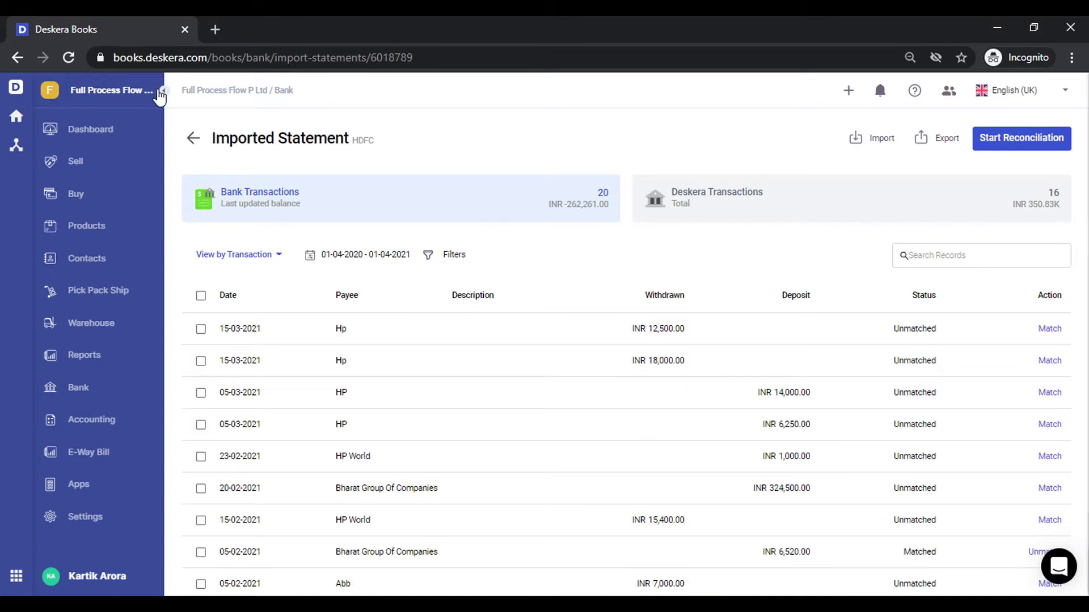
{"action": "left_click", "coordinate": [162, 90]}
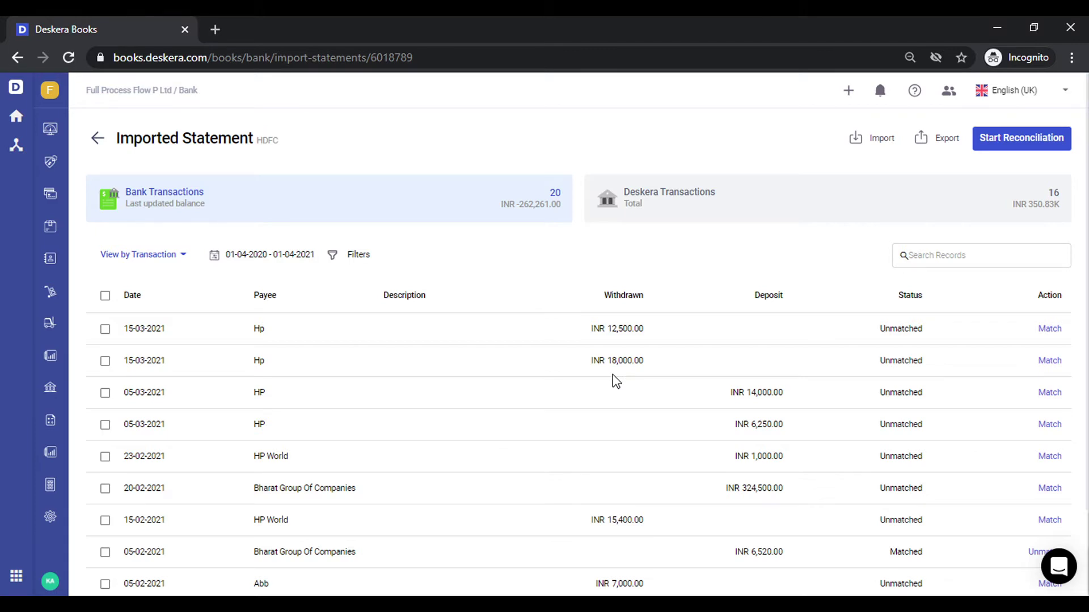
Step: Start matching the 15-03-2021 INR 12,500 withdrawal as a new Direct Expense
{"action": "left_click", "coordinate": [1048, 330]}
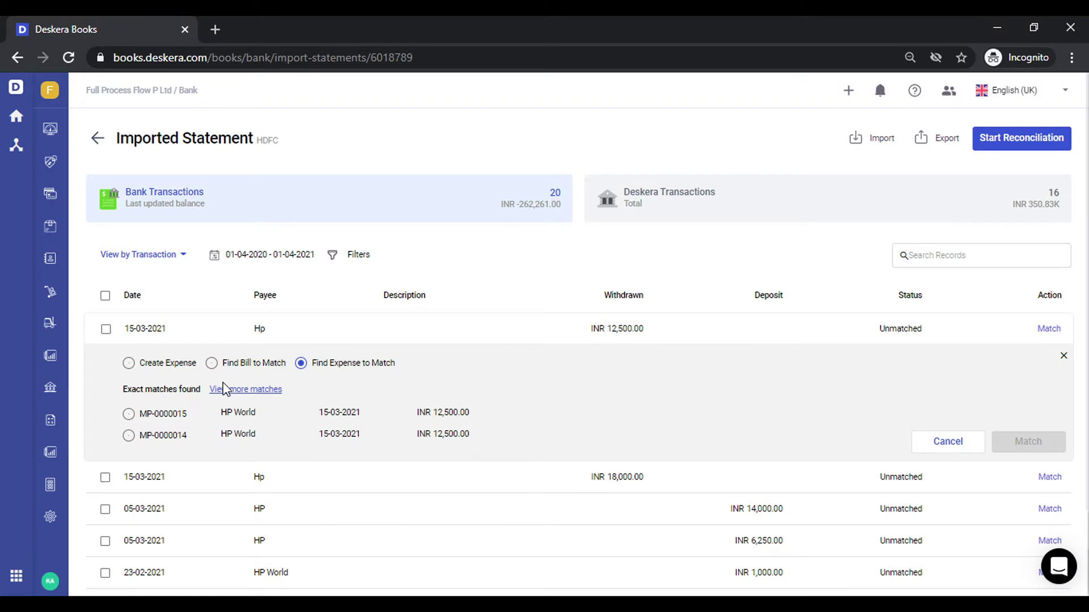
{"action": "left_click", "coordinate": [129, 364]}
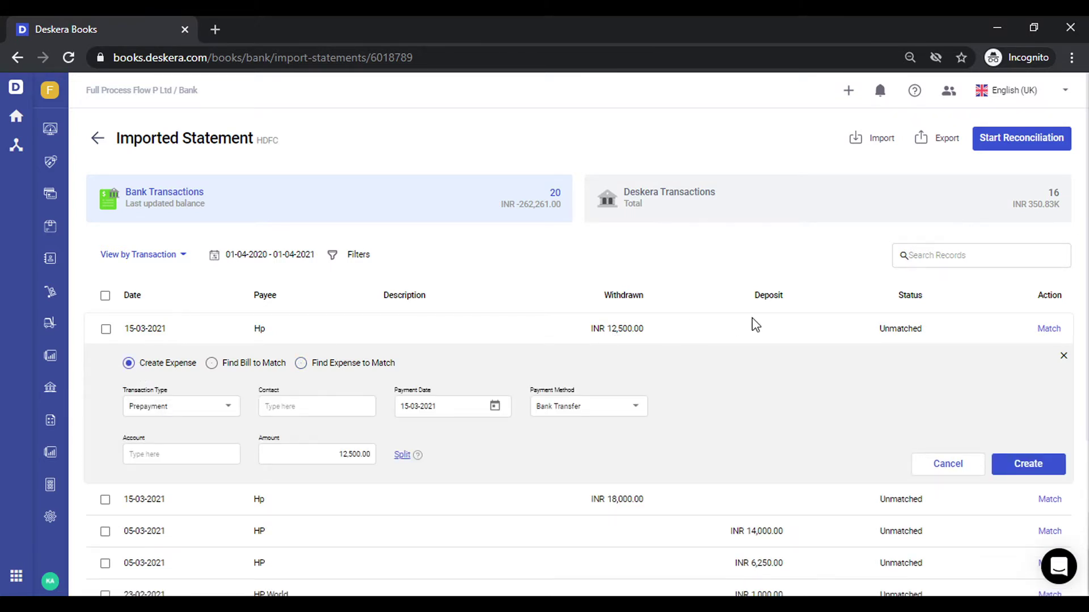
{"action": "left_click", "coordinate": [185, 412]}
{"action": "left_click", "coordinate": [182, 432]}
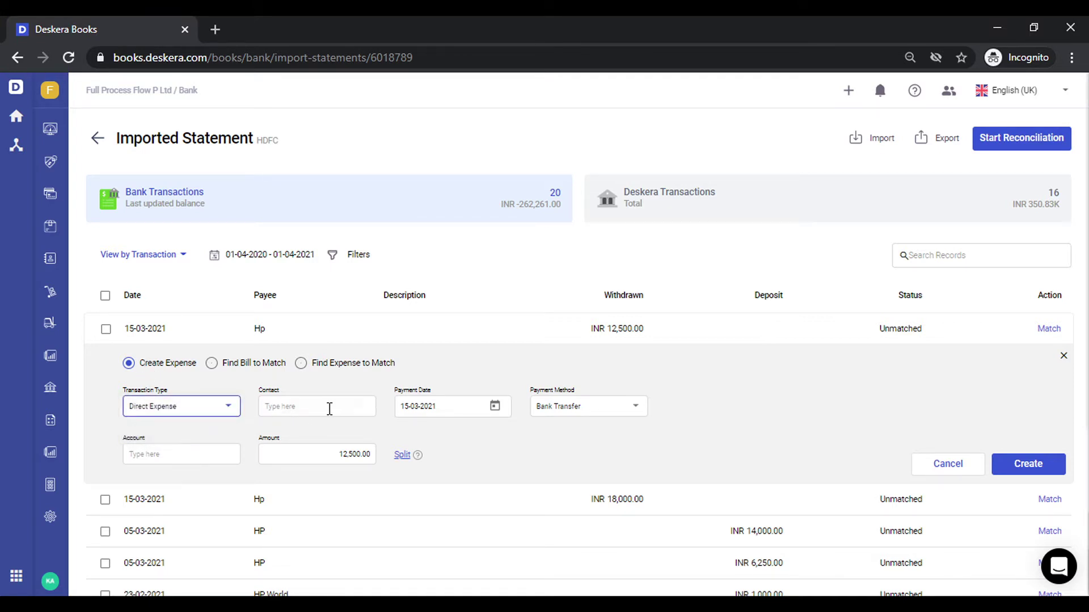
Step: Set contact HP World and account Travel Expenses, then create the expense to match it
{"action": "left_click", "coordinate": [332, 408]}
{"action": "type", "text": "HP"}
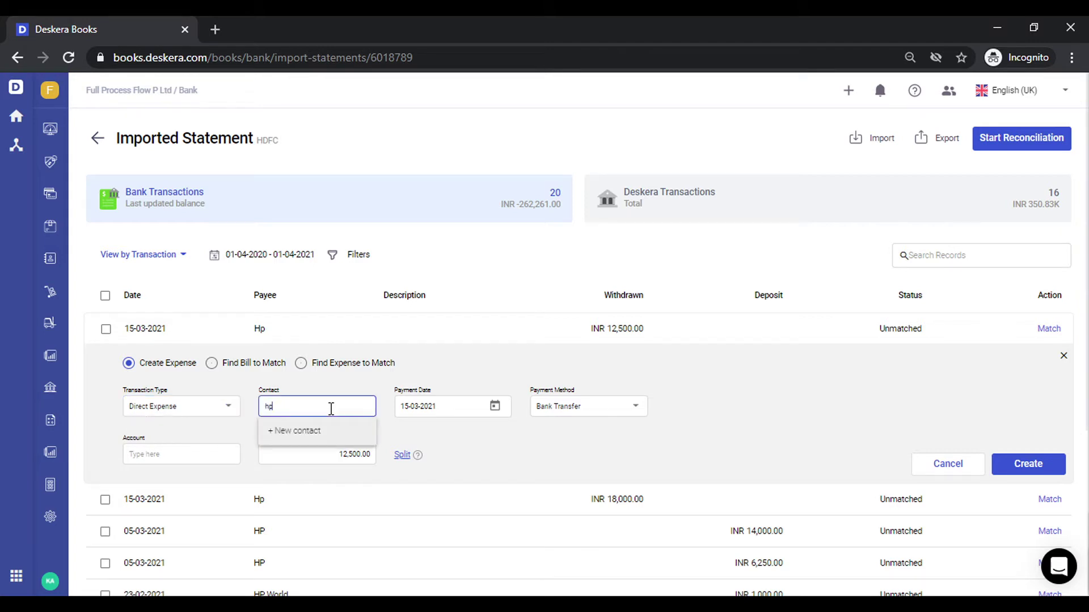
{"action": "key", "text": "Down"}
{"action": "key", "text": "Return"}
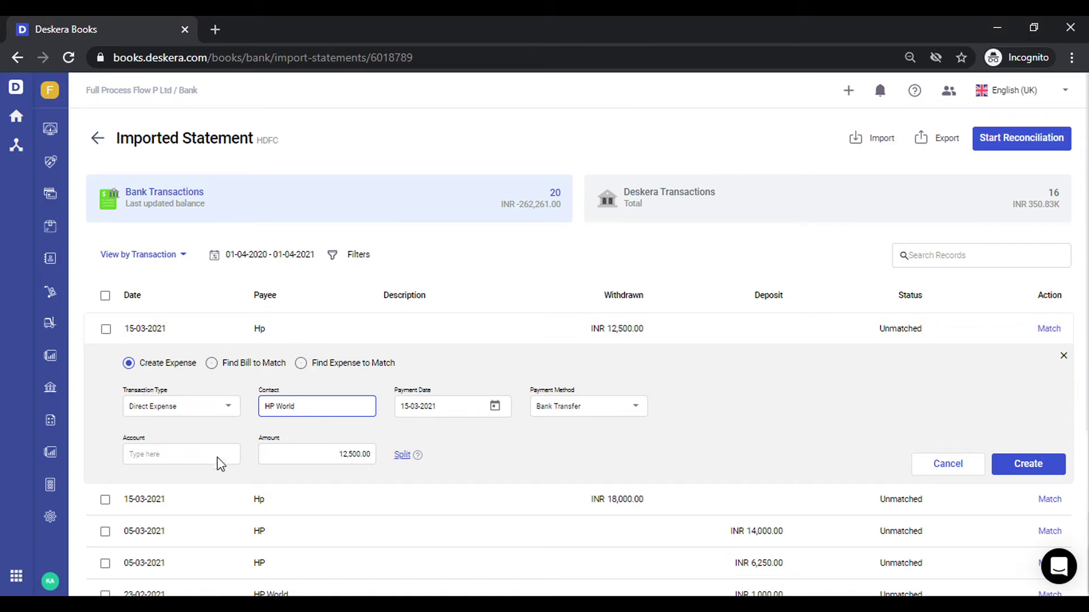
{"action": "left_click", "coordinate": [186, 457]}
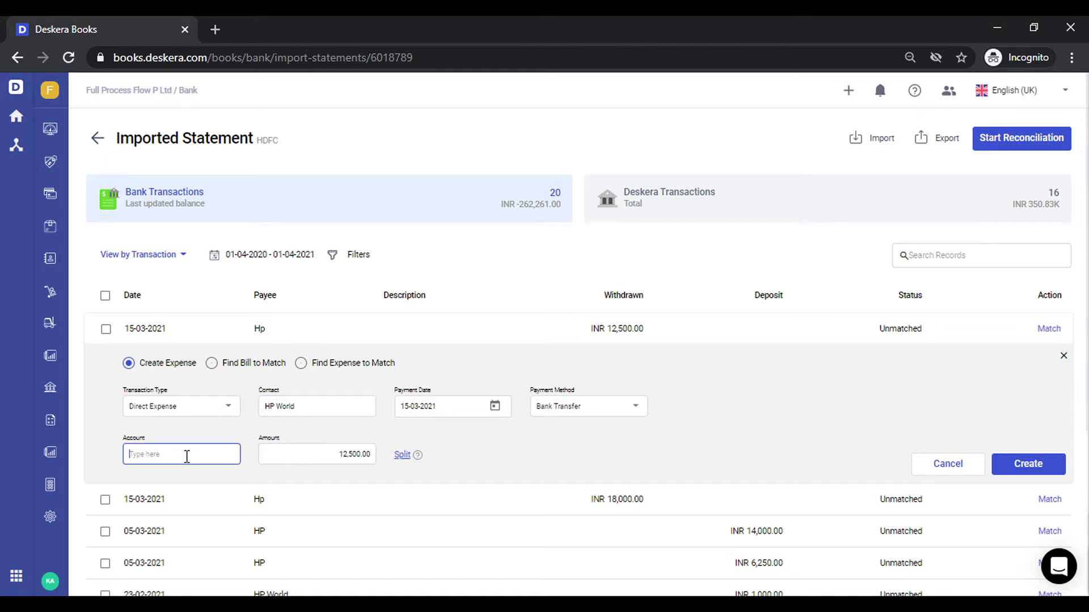
{"action": "type", "text": "trav"}
{"action": "key", "text": "Return"}
{"action": "left_click", "coordinate": [402, 456]}
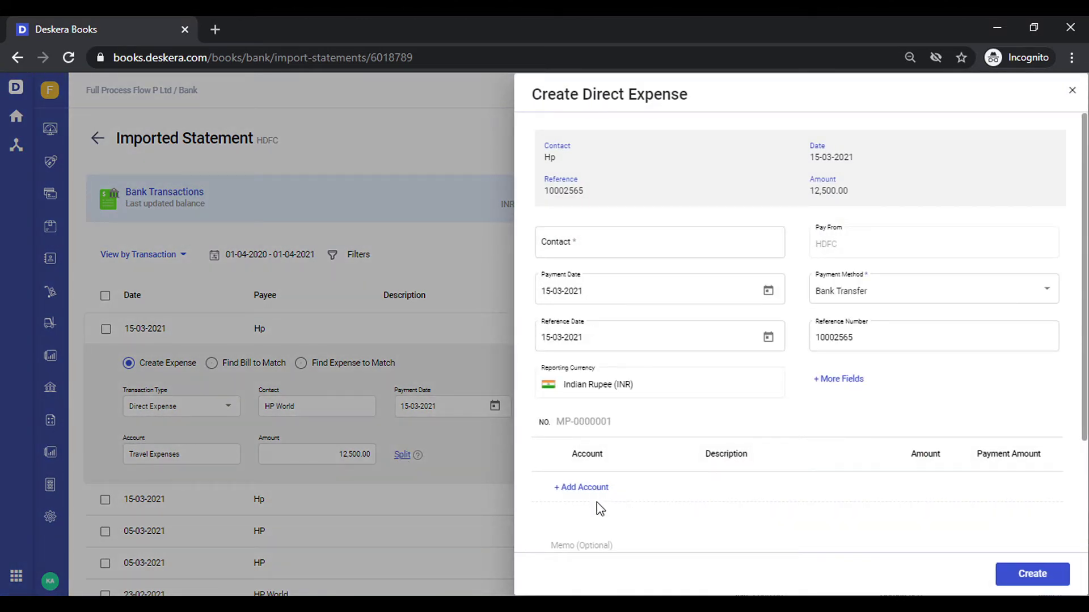
{"action": "left_click", "coordinate": [1072, 92]}
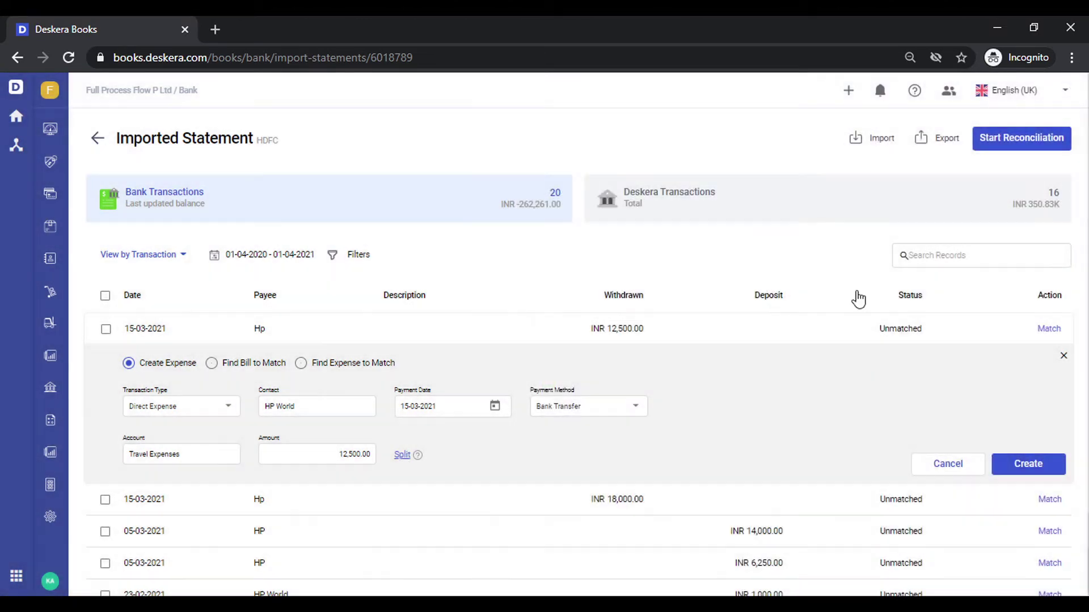
{"action": "left_click", "coordinate": [1022, 467]}
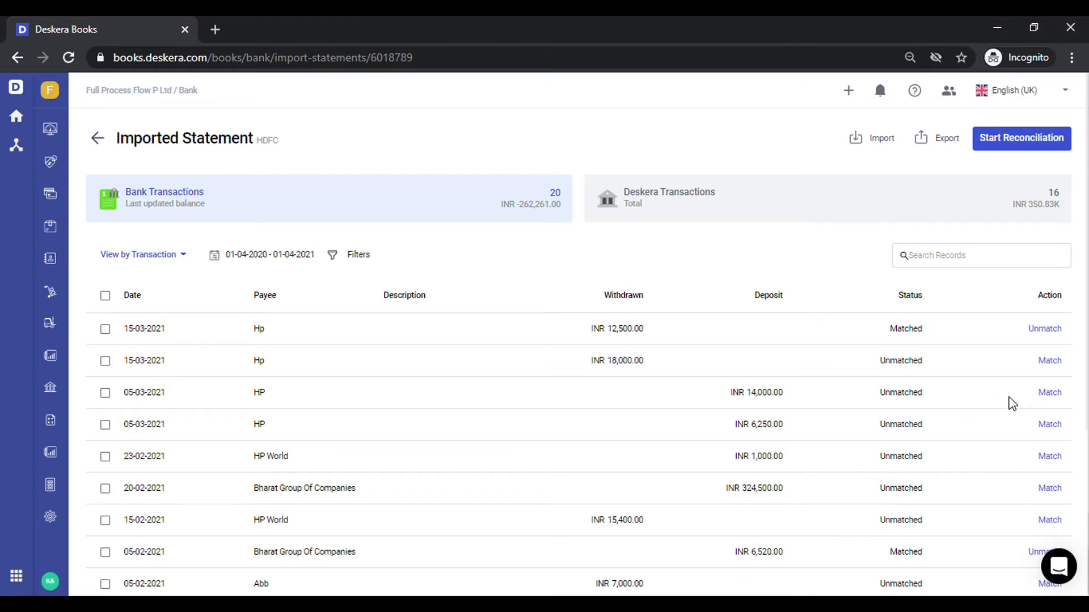
Step: Match the 05-03-2021 HP INR 14,000 deposit to HP World invoice 0000042
{"action": "left_click", "coordinate": [1049, 394]}
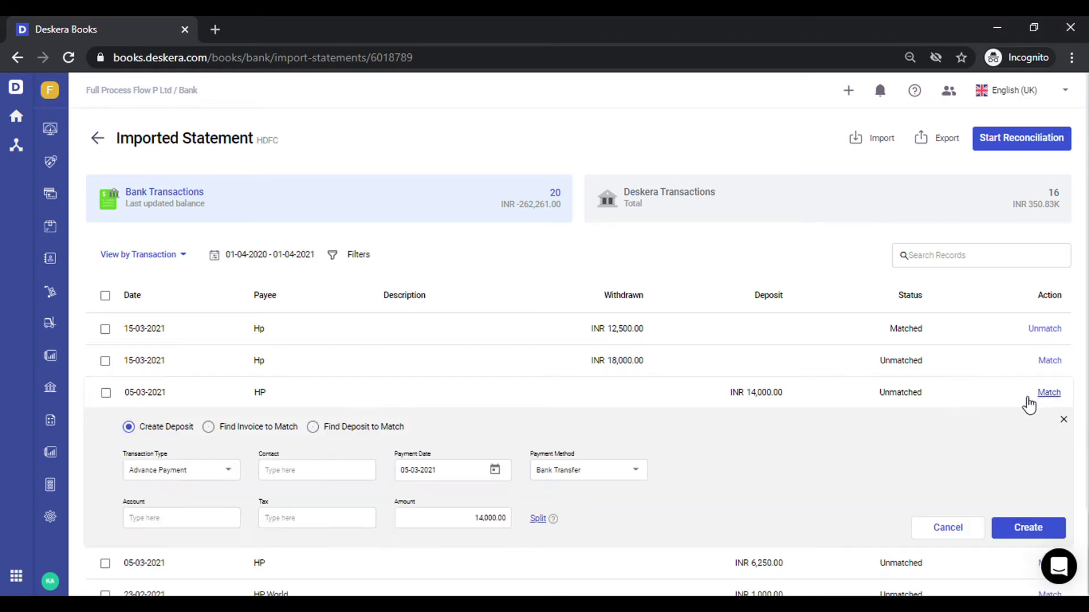
{"action": "left_click", "coordinate": [240, 432]}
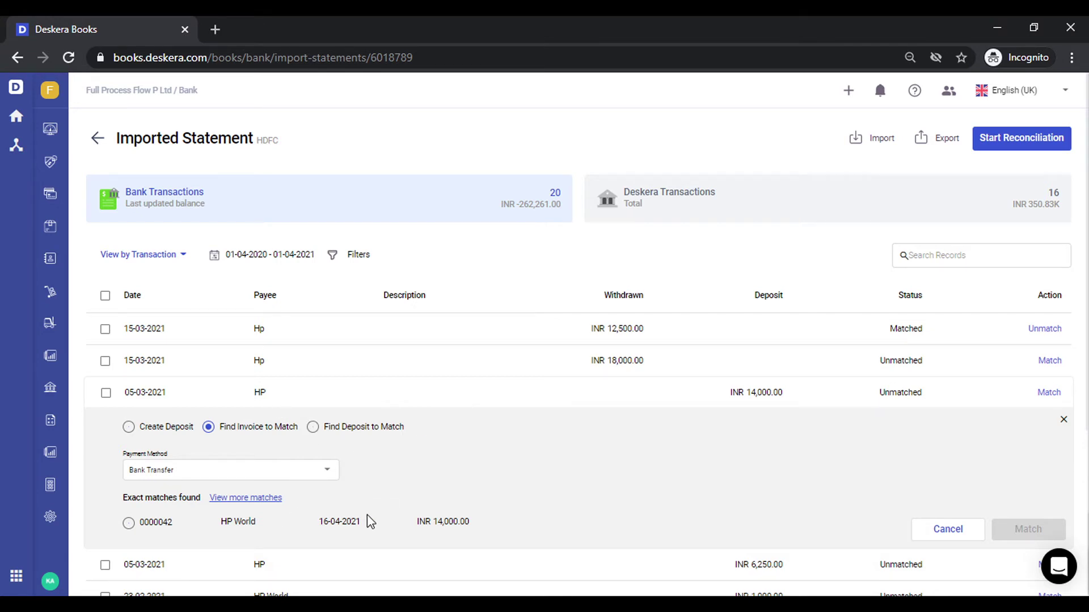
{"action": "scroll", "coordinate": [464, 486], "scroll_direction": "down", "scroll_amount": 1}
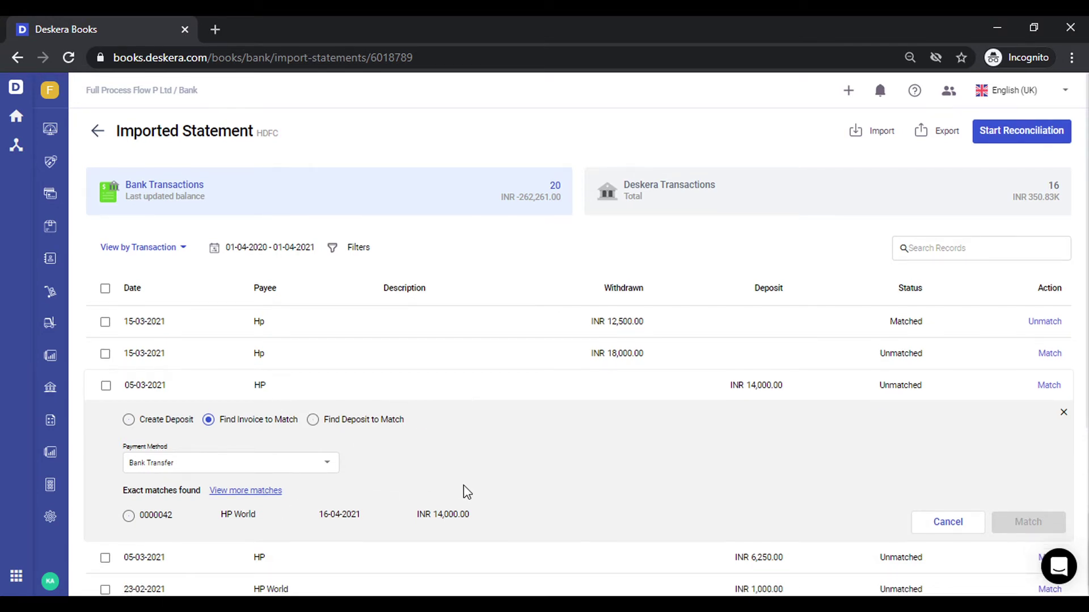
{"action": "left_click", "coordinate": [148, 514]}
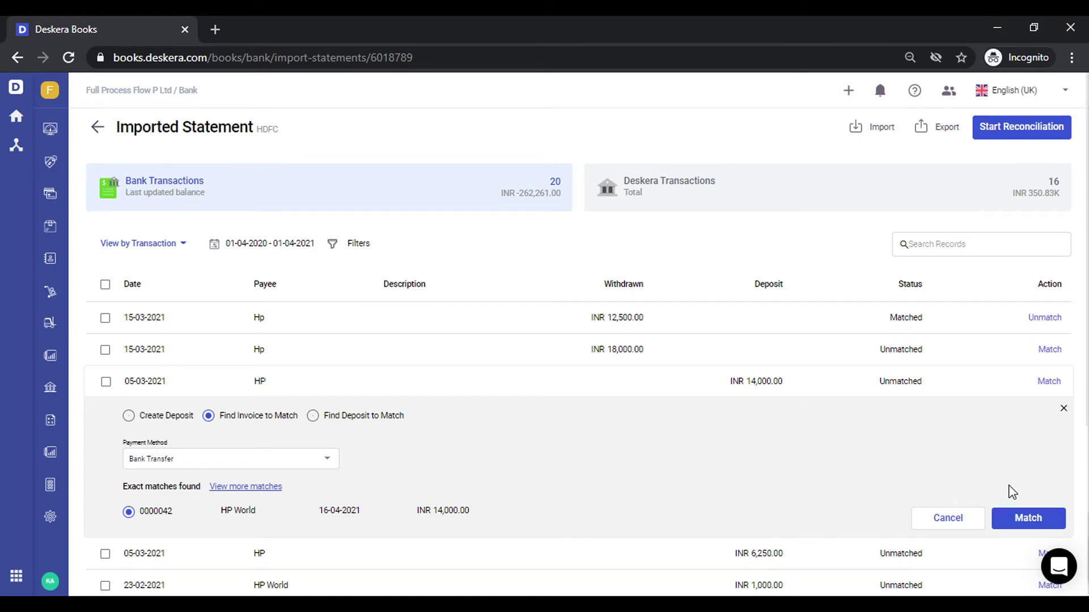
{"action": "left_click", "coordinate": [1042, 525]}
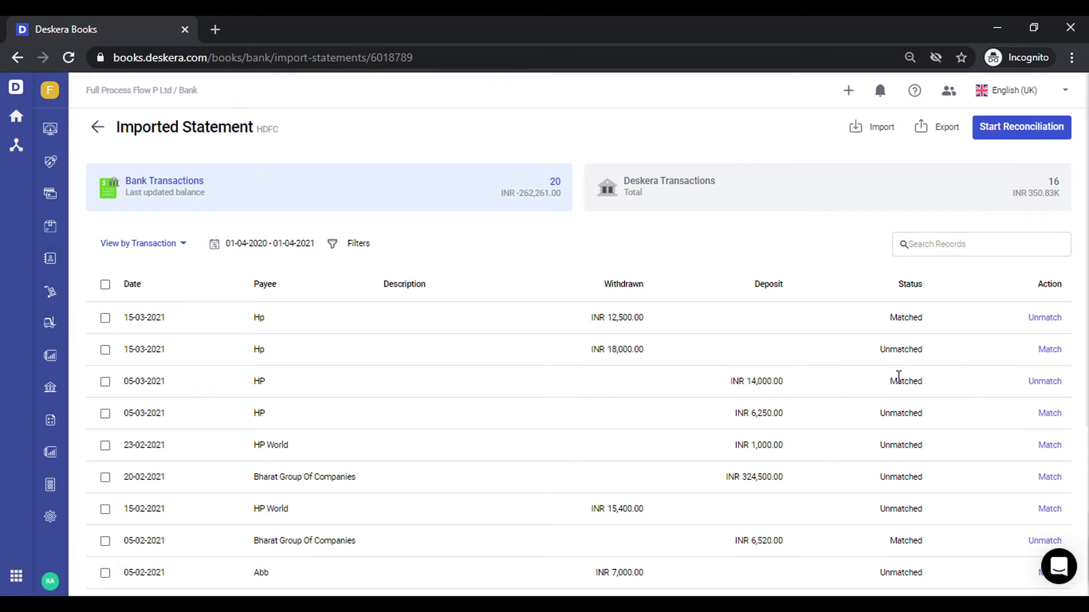
{"action": "scroll", "coordinate": [746, 440], "scroll_direction": "down", "scroll_amount": 2}
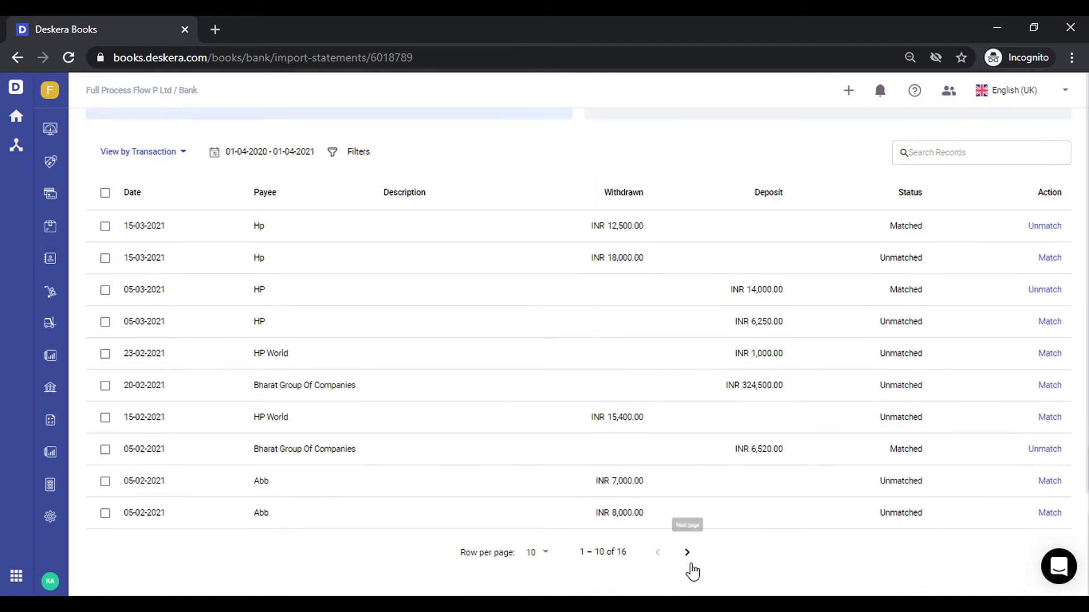
Step: On the next page, search invoices to match the 02-02-2021 HP INR 2,500 deposit
{"action": "left_click", "coordinate": [688, 554]}
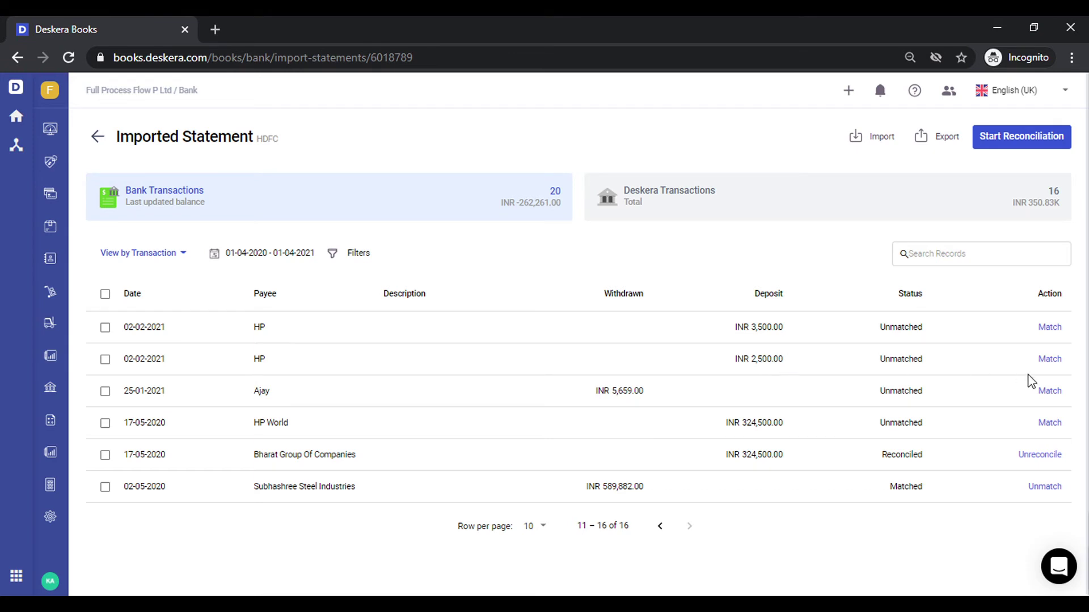
{"action": "left_click", "coordinate": [1050, 359]}
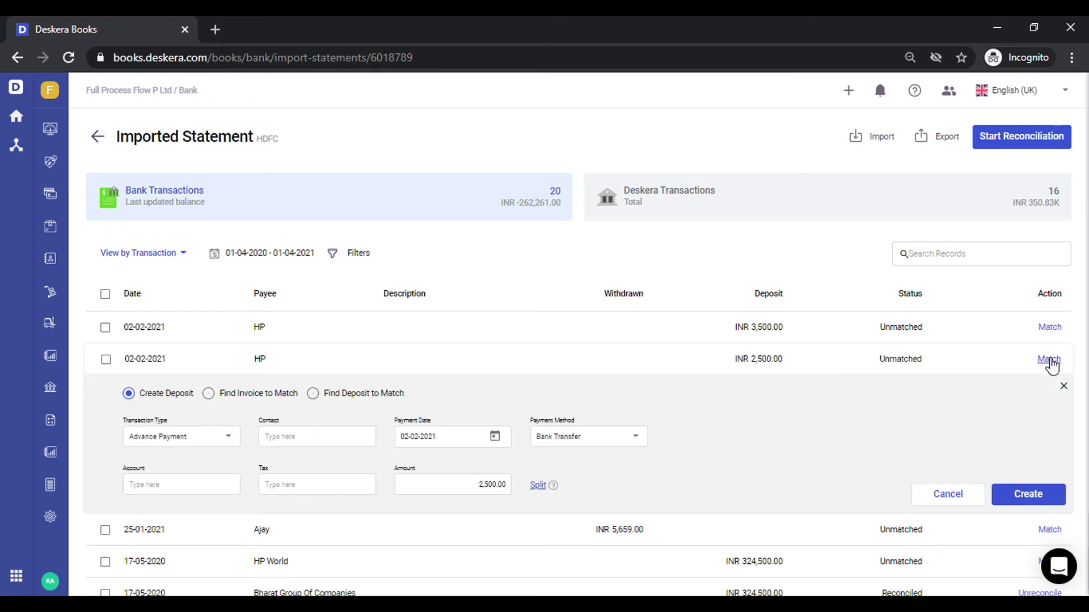
{"action": "left_click", "coordinate": [228, 394]}
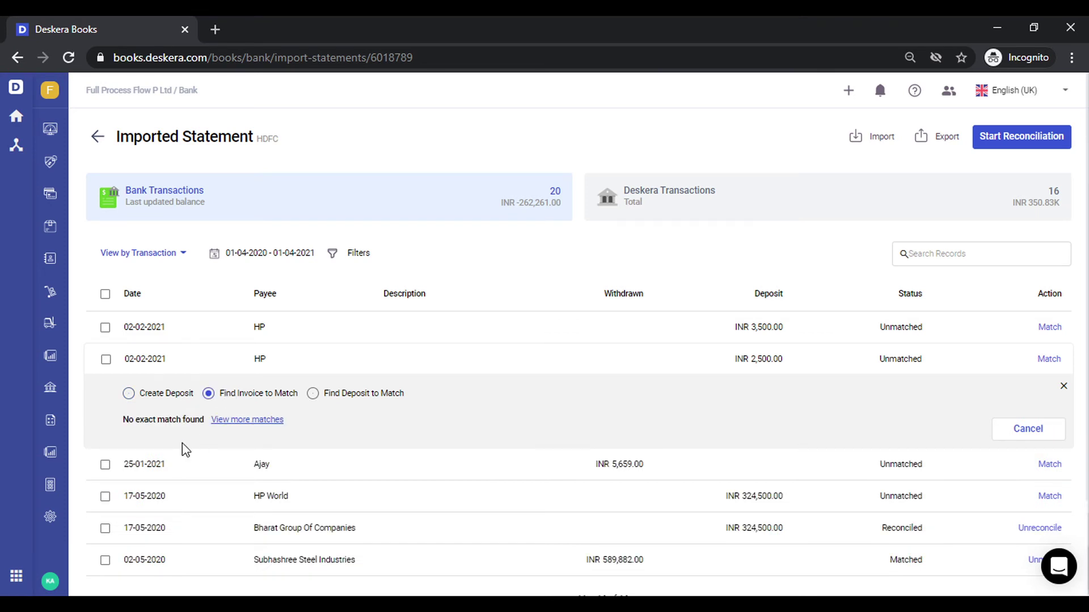
Step: Apply the deposit to invoice 0000040, booking the INR 214.00 fee to Stripe Fee
{"action": "left_click", "coordinate": [240, 421]}
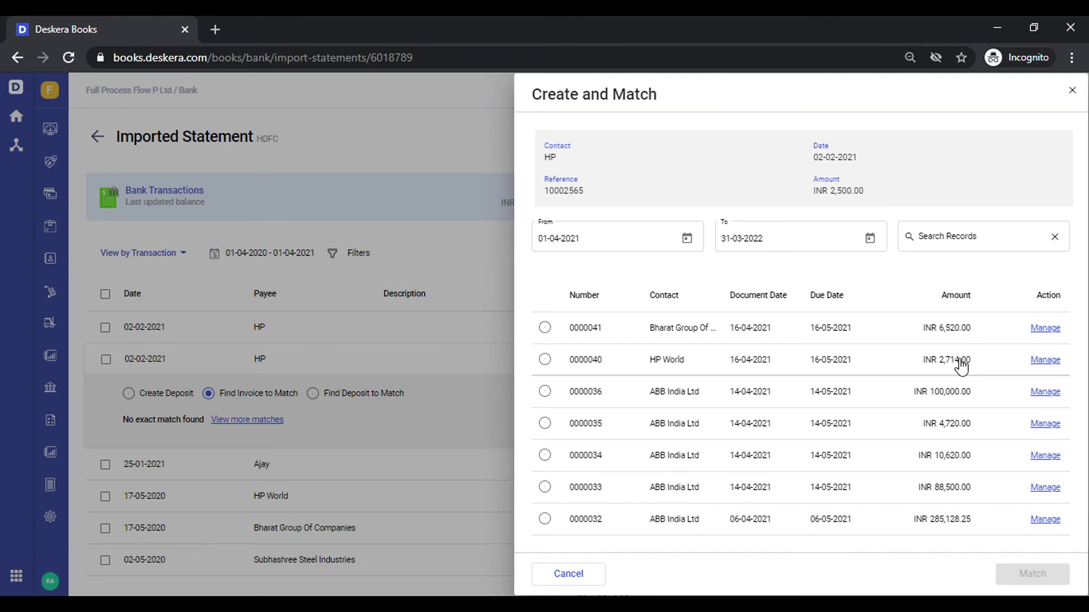
{"action": "left_click", "coordinate": [1056, 363]}
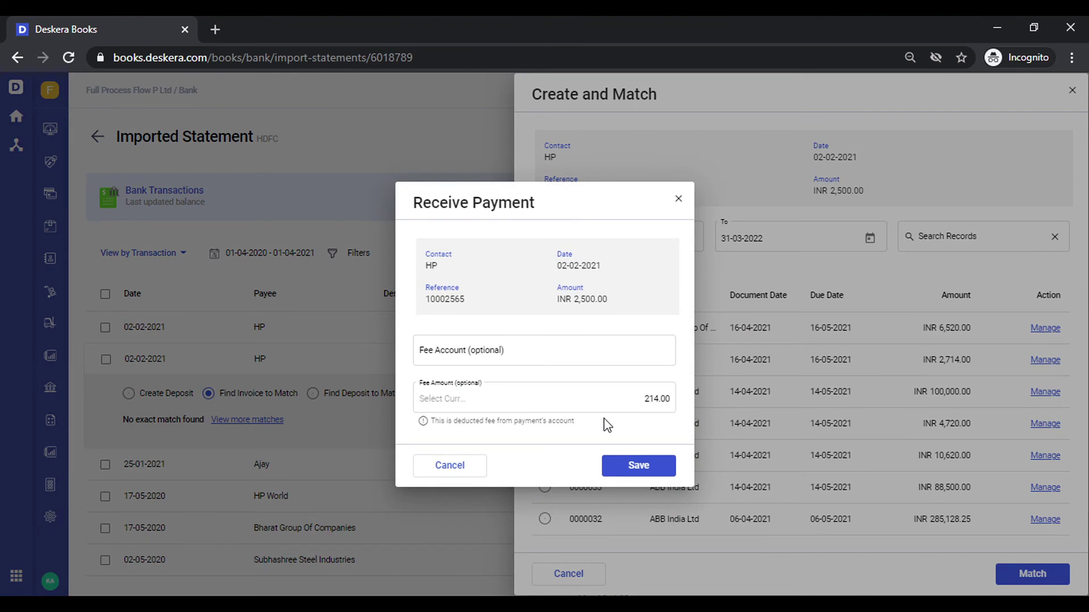
{"action": "left_click", "coordinate": [545, 349]}
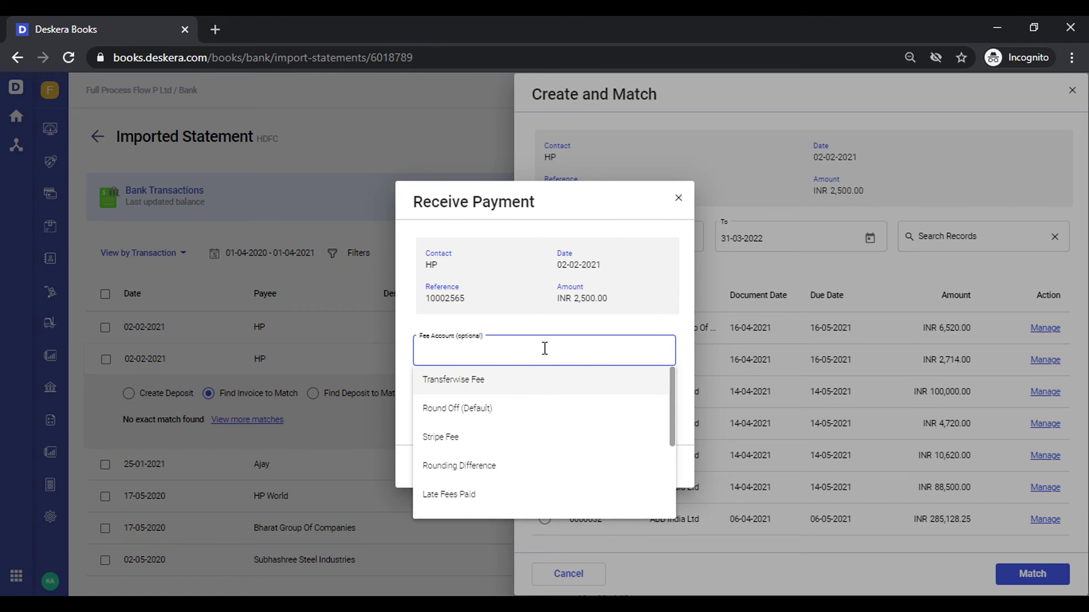
{"action": "left_click", "coordinate": [482, 445]}
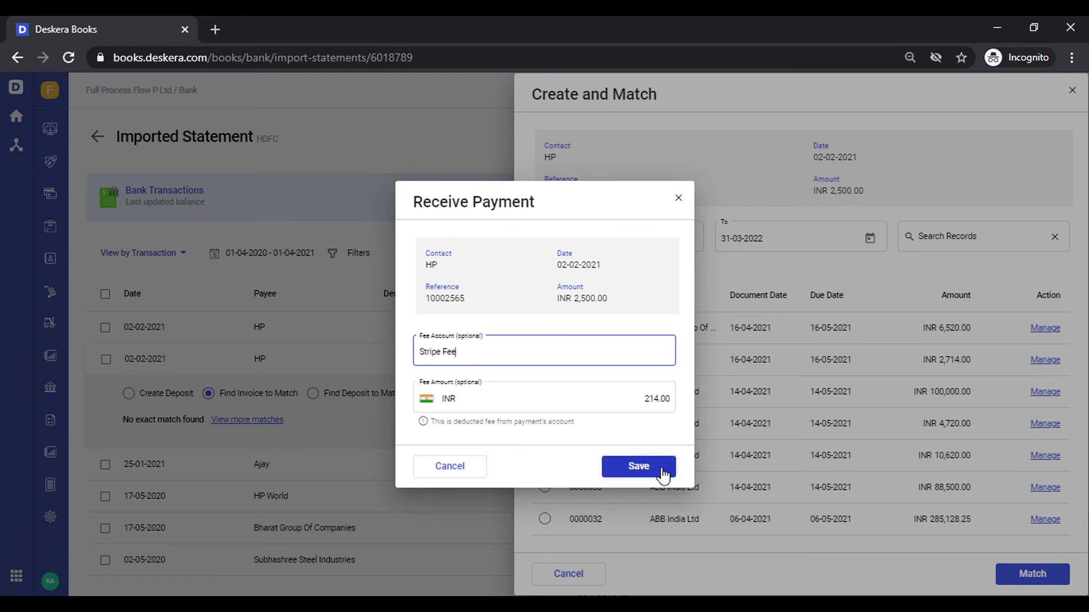
{"action": "left_click", "coordinate": [638, 466]}
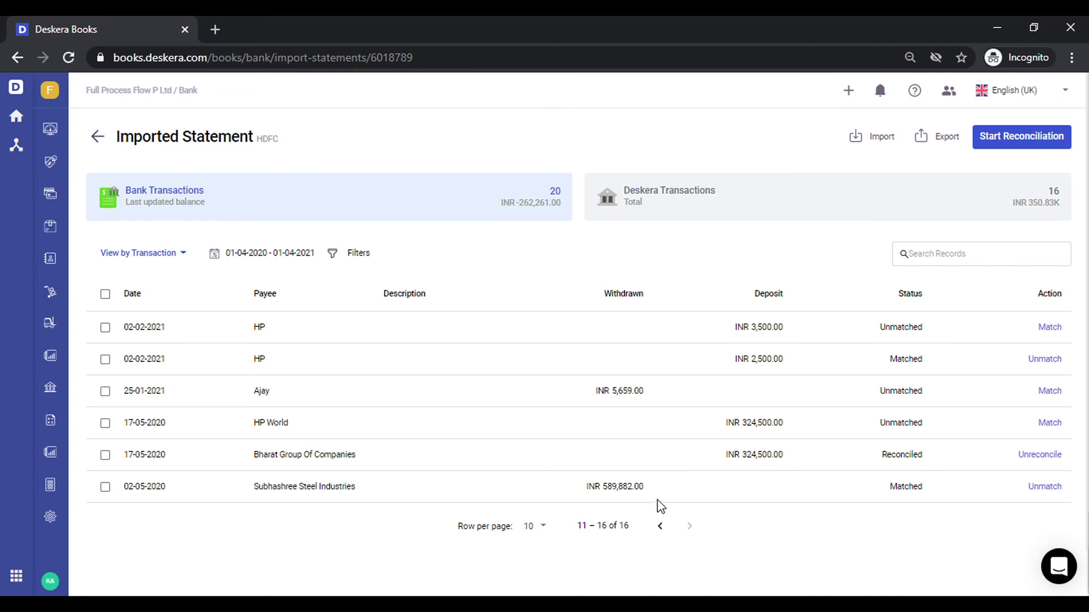
Step: Back on page one, match the 23-02-2021 HP World INR 1,000 deposit to receipt RP-0000012
{"action": "left_click", "coordinate": [659, 527]}
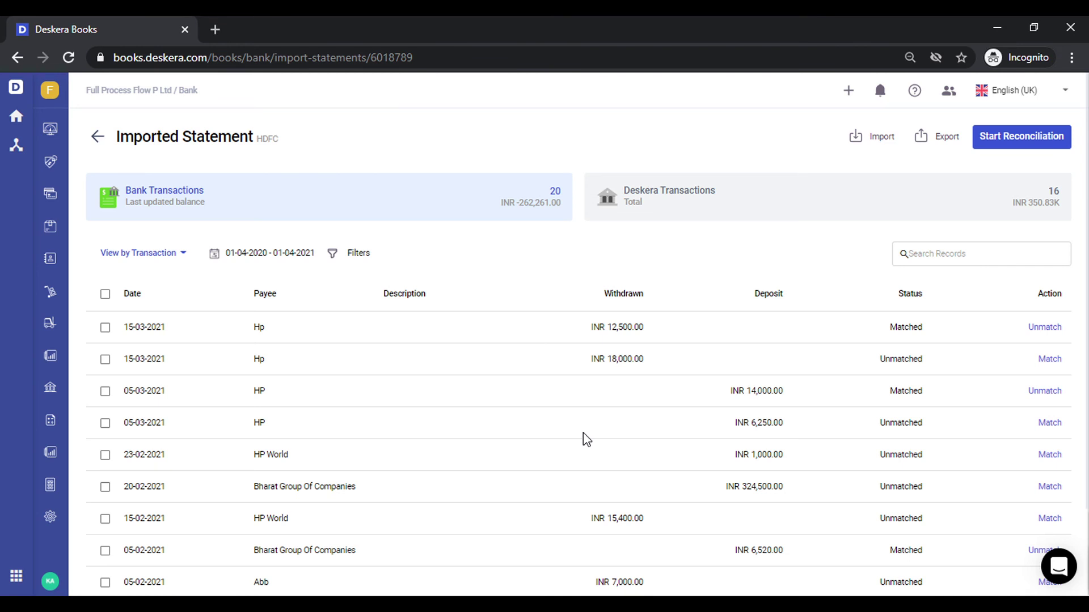
{"action": "scroll", "coordinate": [587, 440], "scroll_direction": "down", "scroll_amount": 1}
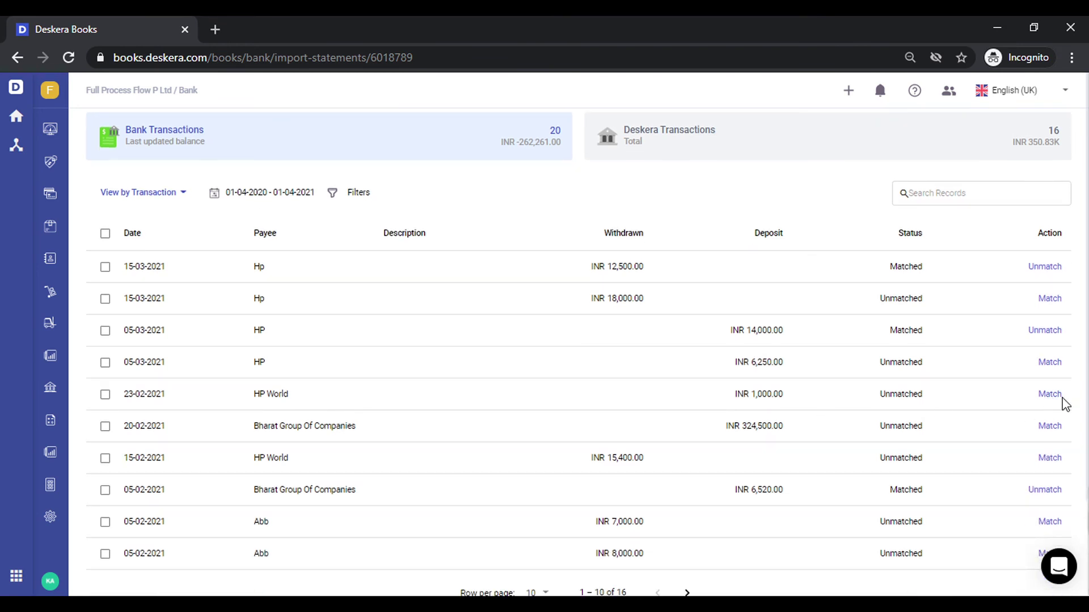
{"action": "left_click", "coordinate": [1049, 395]}
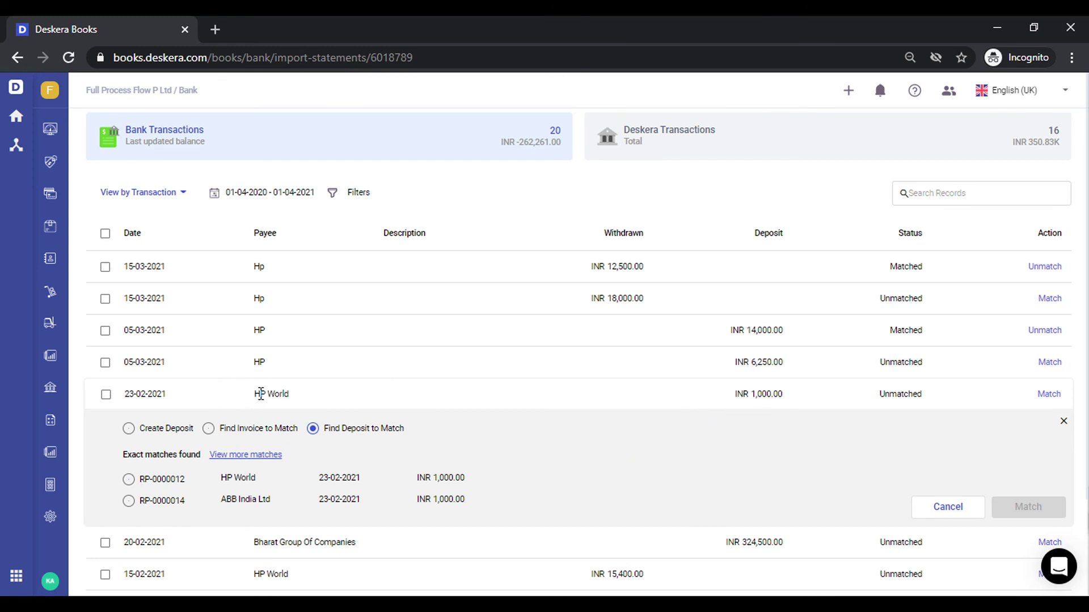
{"action": "left_click", "coordinate": [129, 480]}
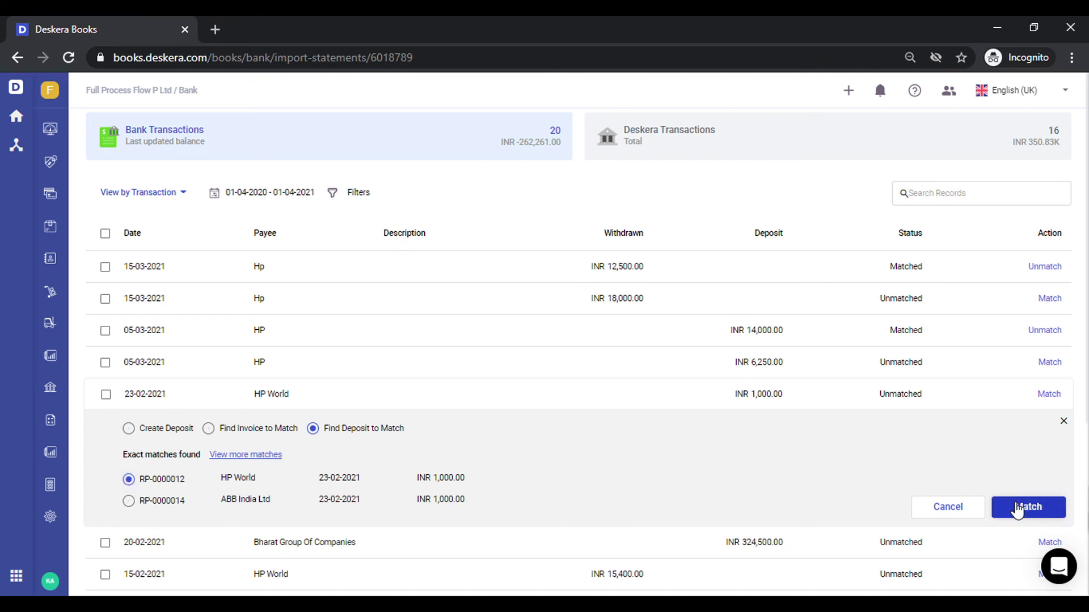
{"action": "left_click", "coordinate": [1047, 512]}
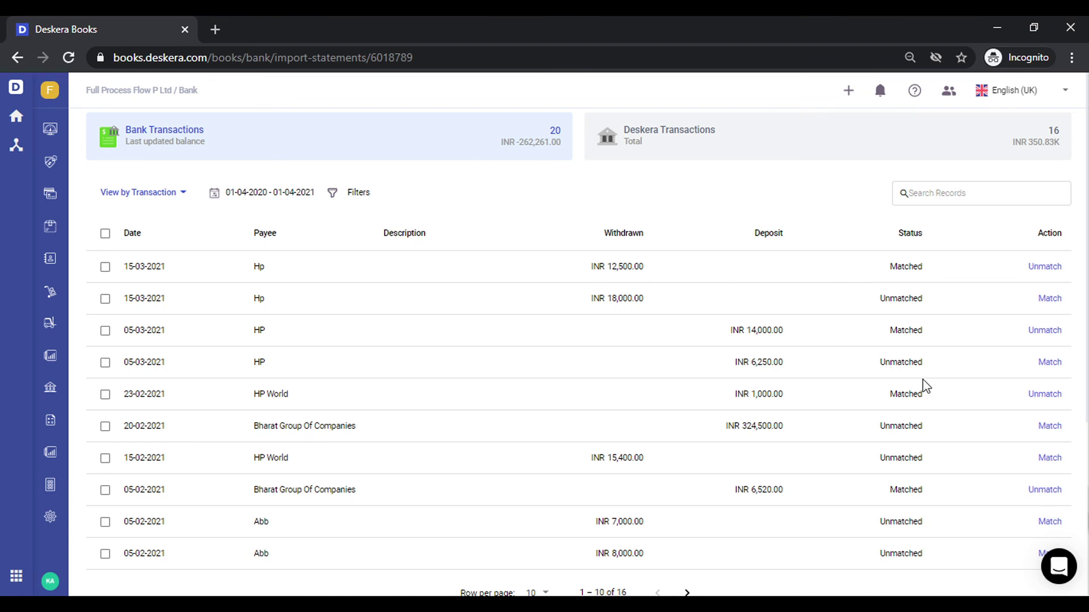
{"action": "scroll", "coordinate": [936, 352], "scroll_direction": "up", "scroll_amount": 2}
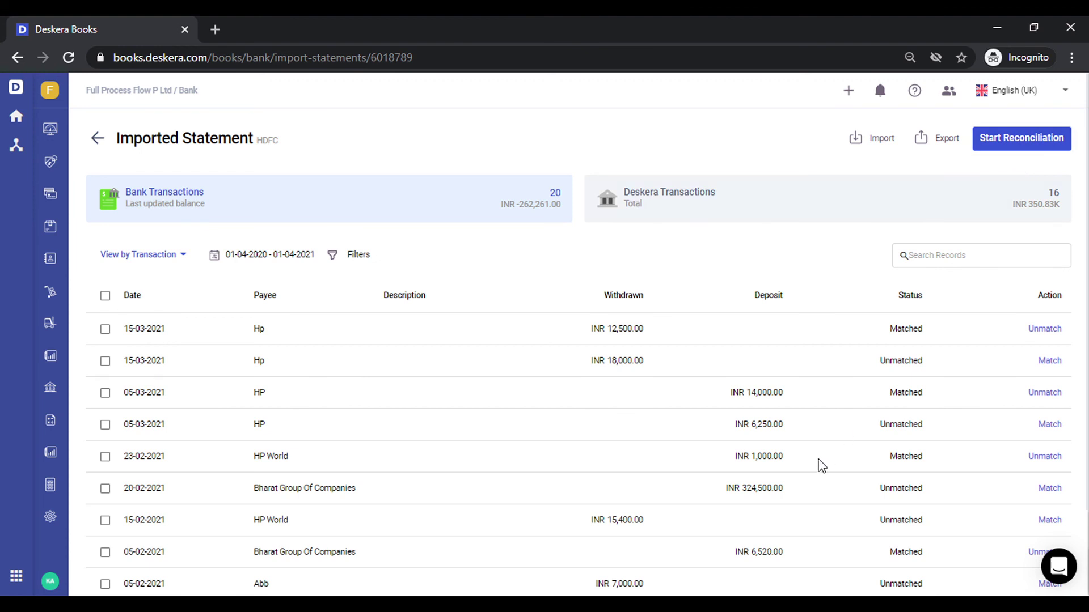